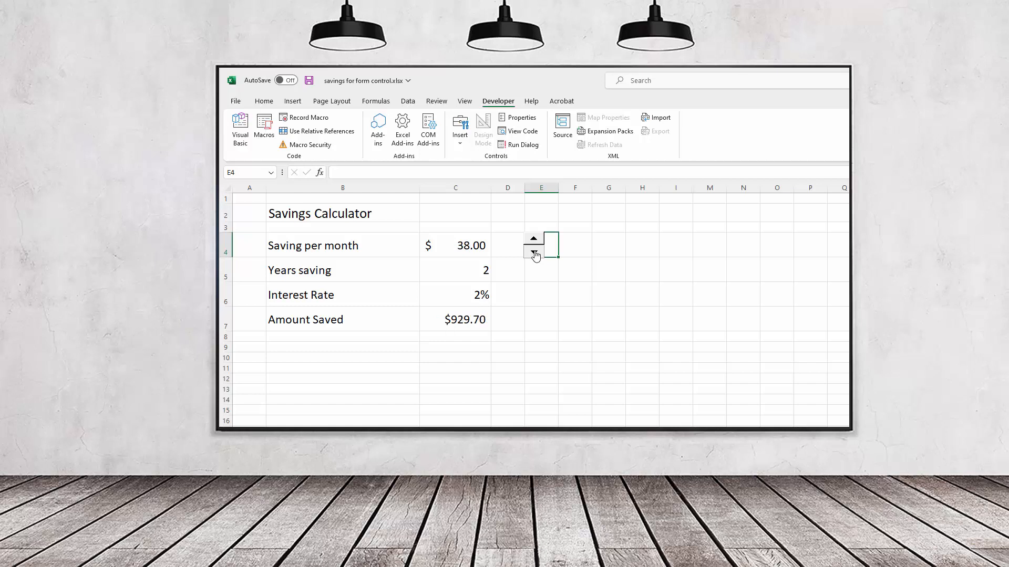
Step: Decrease the saving per month repeatedly with the spinner beside its value
{"action": "left_click", "coordinate": [534, 253]}
{"action": "left_click", "coordinate": [533, 253]}
{"action": "left_click", "coordinate": [533, 253]}
{"action": "left_click", "coordinate": [534, 253]}
{"action": "left_click", "coordinate": [534, 253]}
{"action": "left_click", "coordinate": [533, 253]}
{"action": "left_click", "coordinate": [534, 253]}
{"action": "left_click", "coordinate": [534, 253]}
{"action": "left_click", "coordinate": [534, 253]}
{"action": "left_click", "coordinate": [533, 253]}
{"action": "left_click", "coordinate": [534, 253]}
{"action": "left_click", "coordinate": [533, 253]}
{"action": "left_click", "coordinate": [534, 253]}
{"action": "left_click", "coordinate": [534, 253]}
{"action": "left_click", "coordinate": [534, 254]}
{"action": "left_click", "coordinate": [534, 254]}
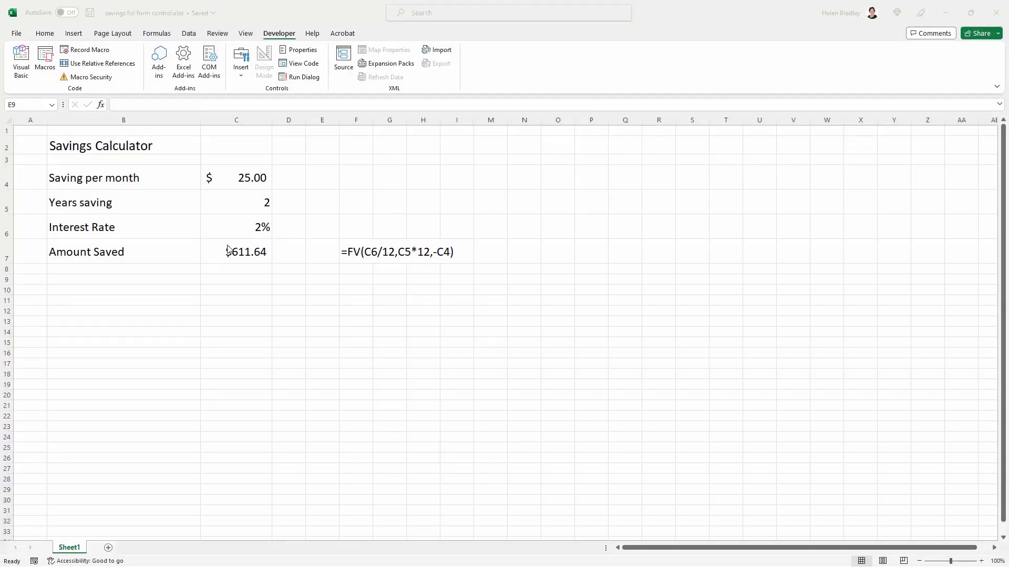
Step: Review the calculator's saving per month, years saving and interest rate inputs and the Amount Saved formula in C7
{"action": "left_click", "coordinate": [229, 177]}
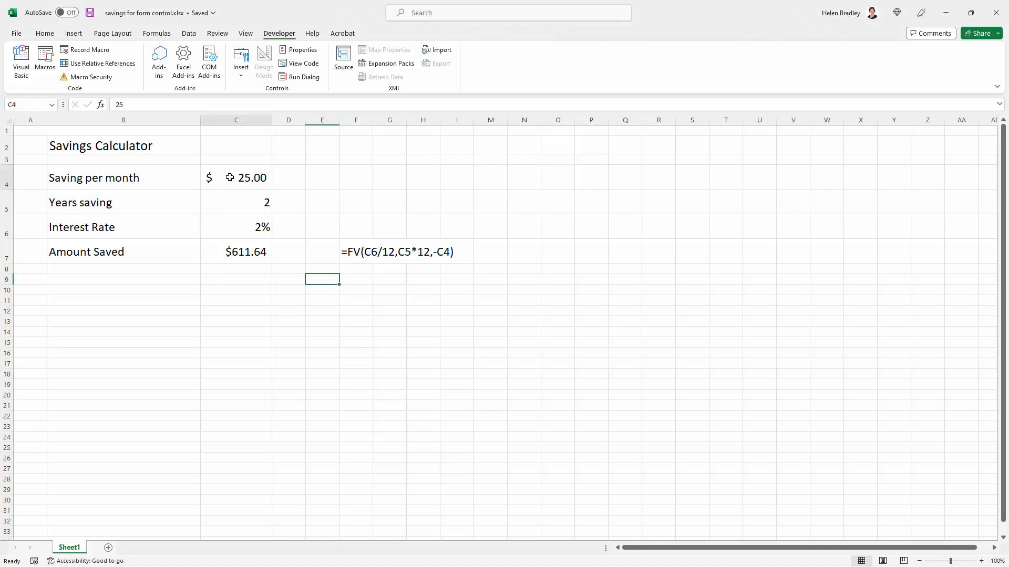
{"action": "left_click", "coordinate": [240, 204]}
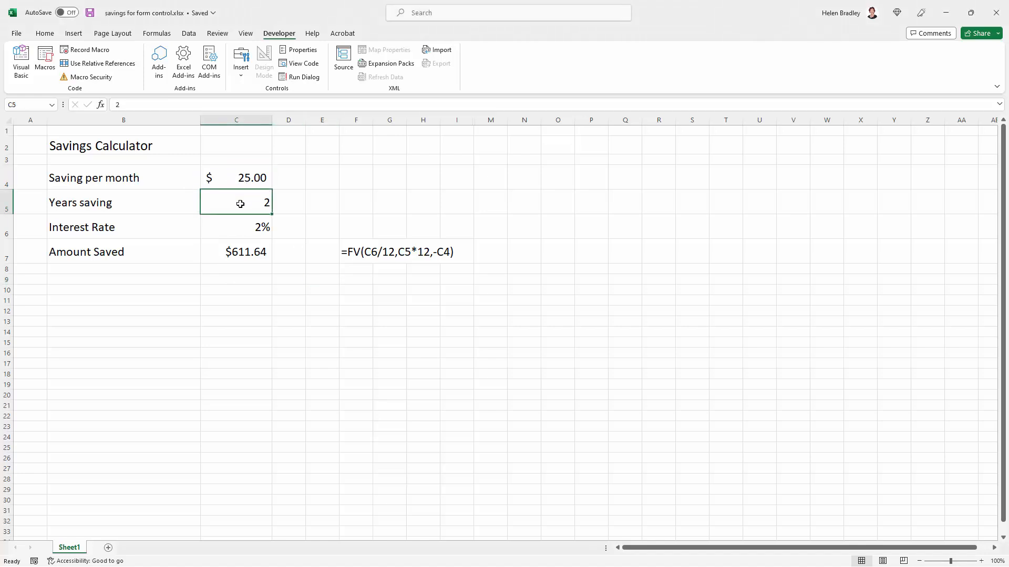
{"action": "left_click", "coordinate": [235, 231]}
{"action": "left_click", "coordinate": [226, 252]}
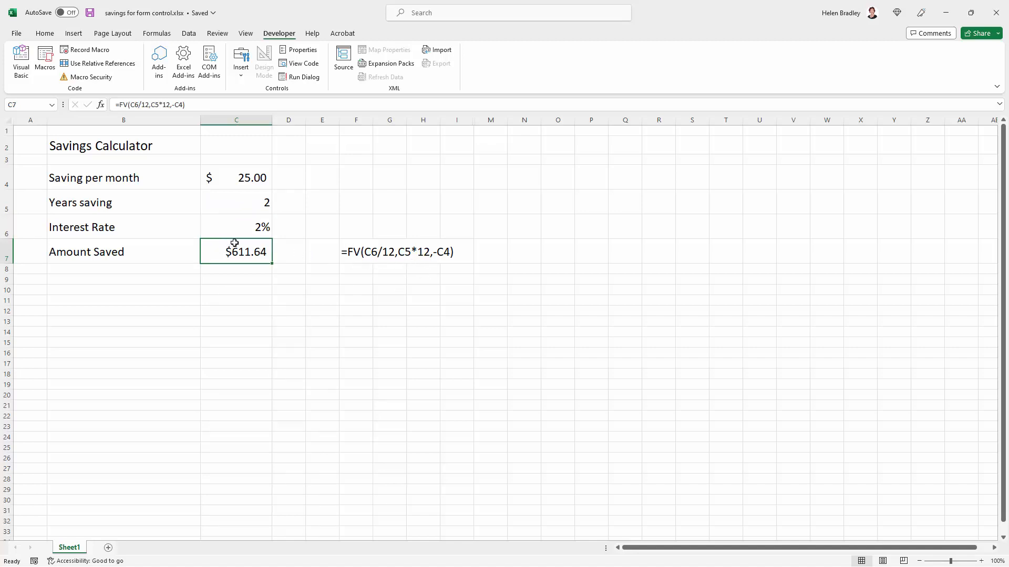
Step: Set the saving per month in C4 to 26 and reselect the cell
{"action": "left_click", "coordinate": [265, 181]}
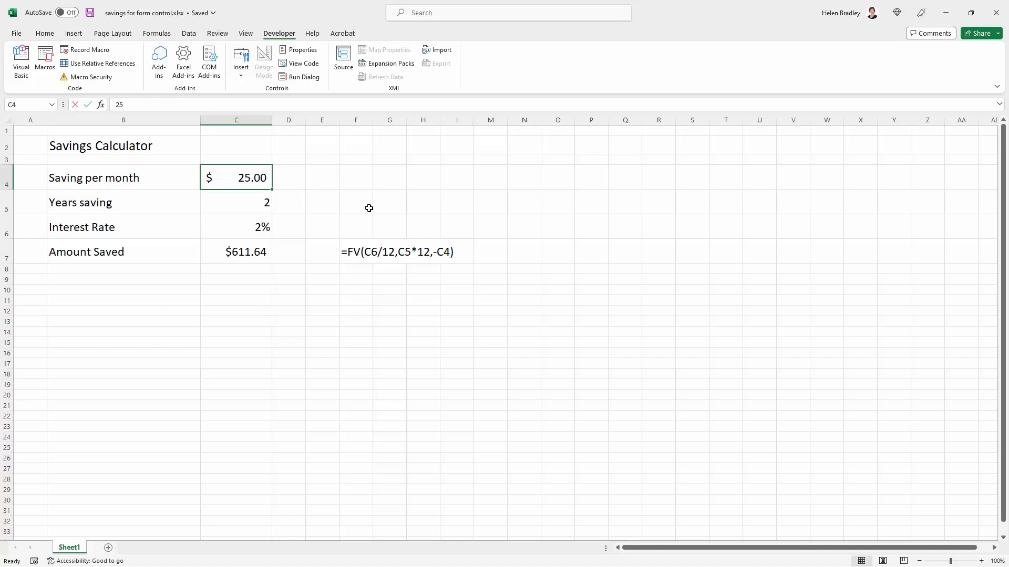
{"action": "type", "text": "26"}
{"action": "key", "text": "Return"}
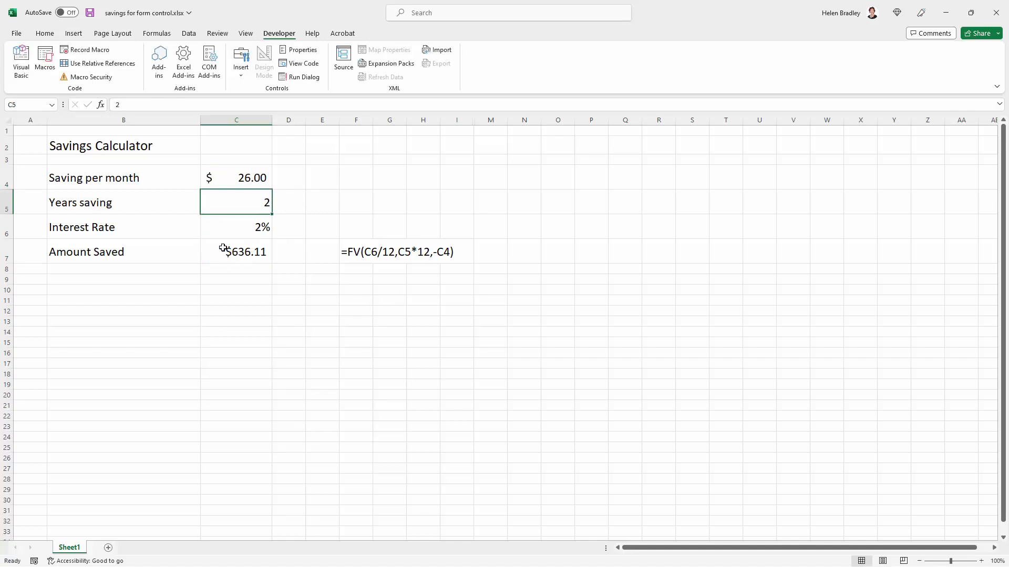
{"action": "left_click", "coordinate": [240, 180]}
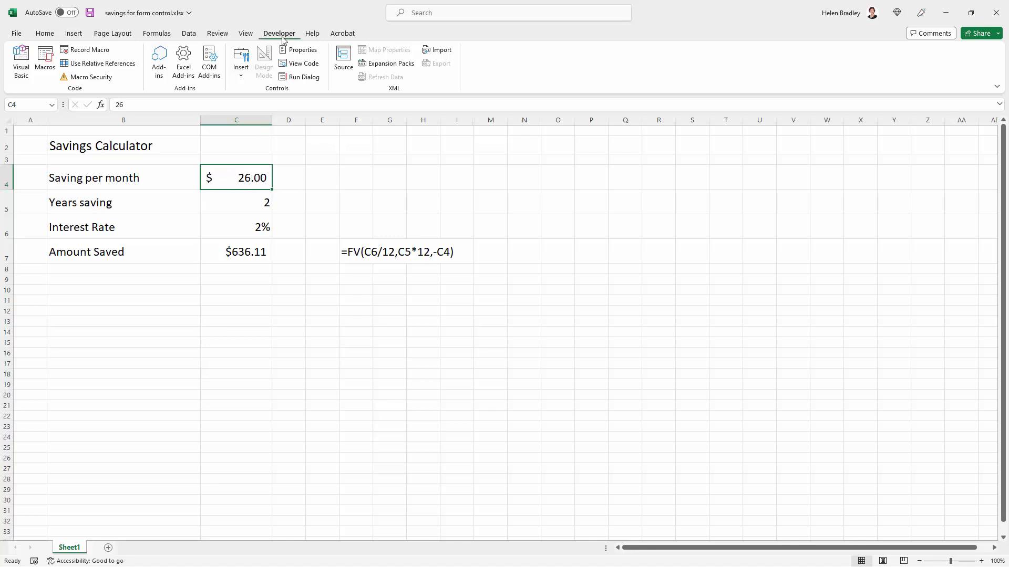
Step: Check in the ribbon customization options that the Developer tab is enabled, and accept the settings
{"action": "left_click", "coordinate": [16, 33]}
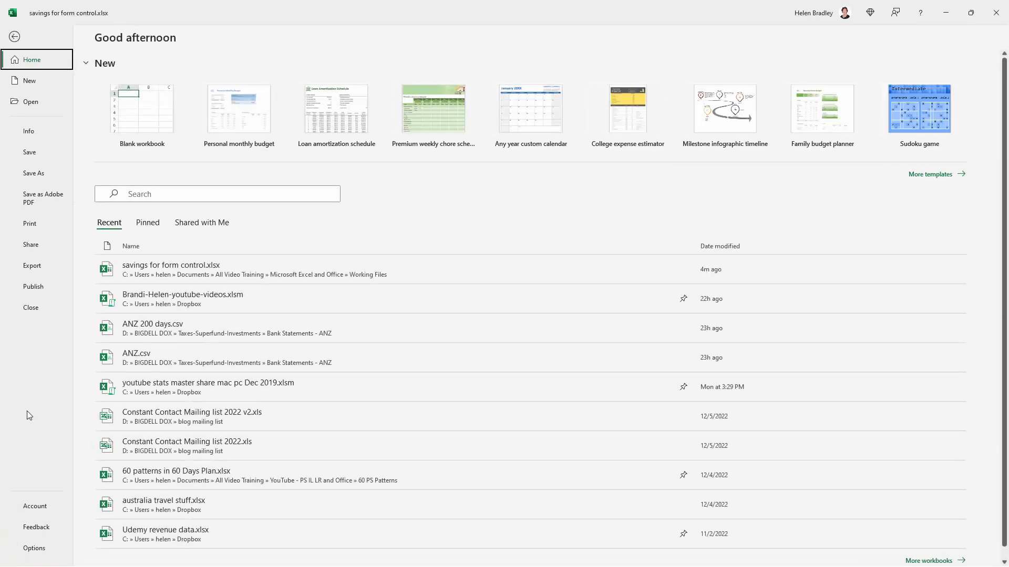
{"action": "left_click", "coordinate": [32, 548]}
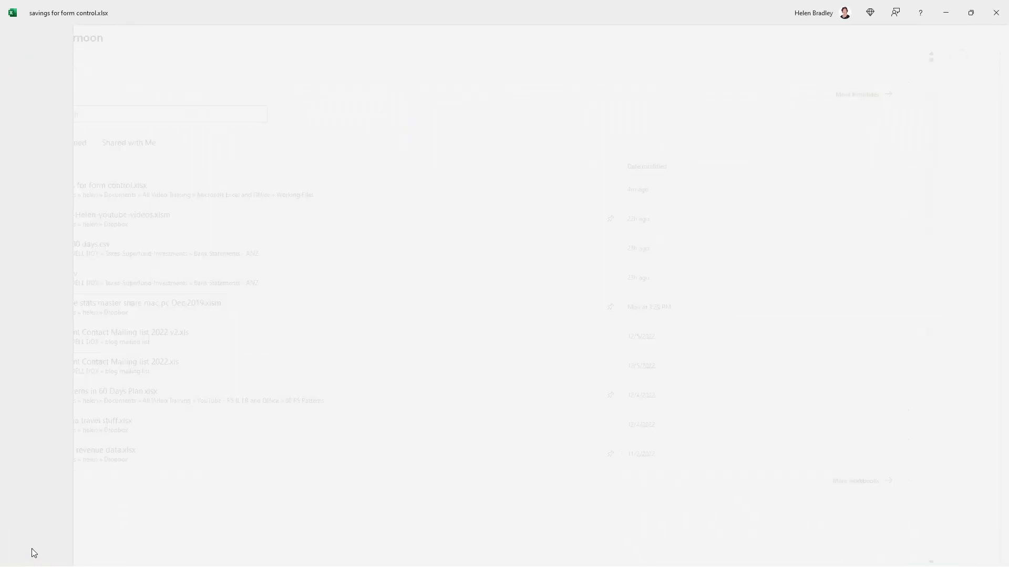
{"action": "left_click", "coordinate": [348, 248]}
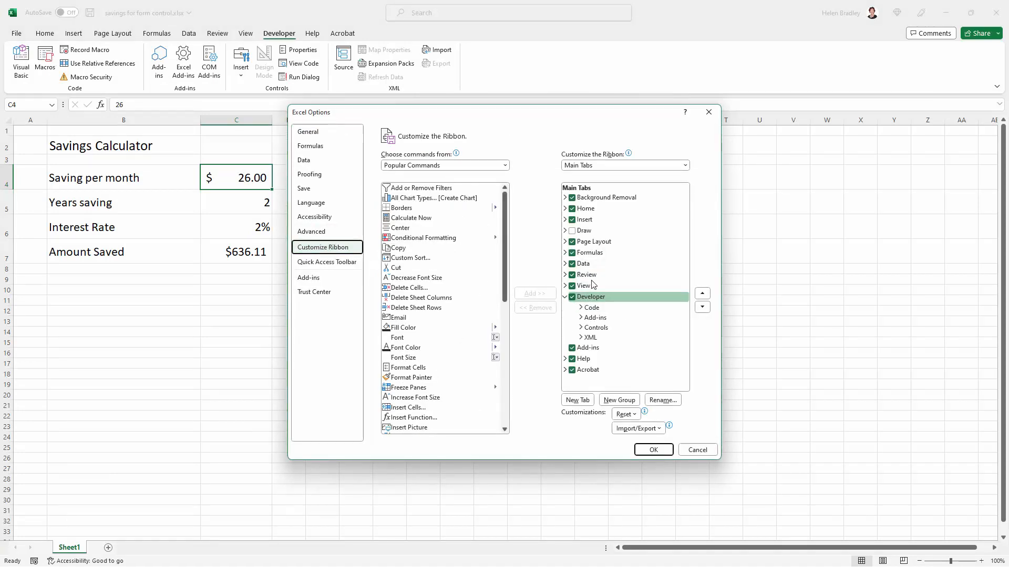
{"action": "left_click", "coordinate": [651, 450]}
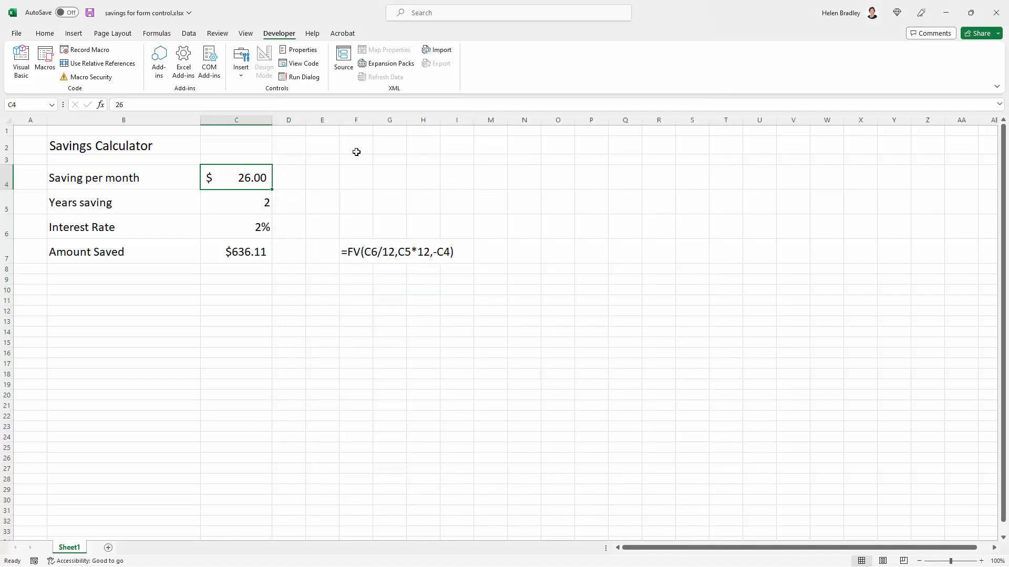
Step: Insert a spin button form control over the left part of cell E4, beside the saving per month, and deselect it
{"action": "left_click", "coordinate": [321, 178]}
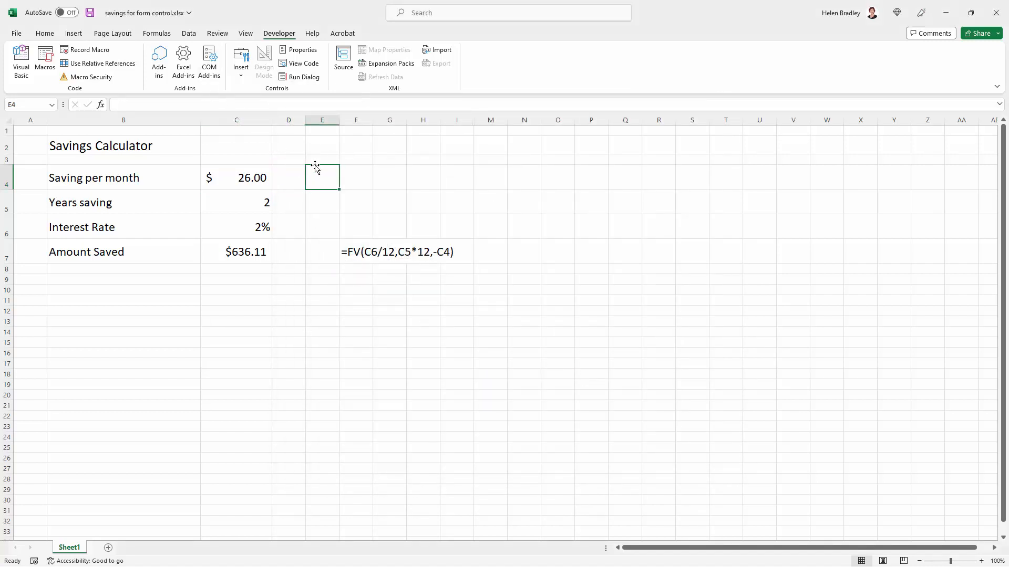
{"action": "left_click", "coordinate": [241, 65]}
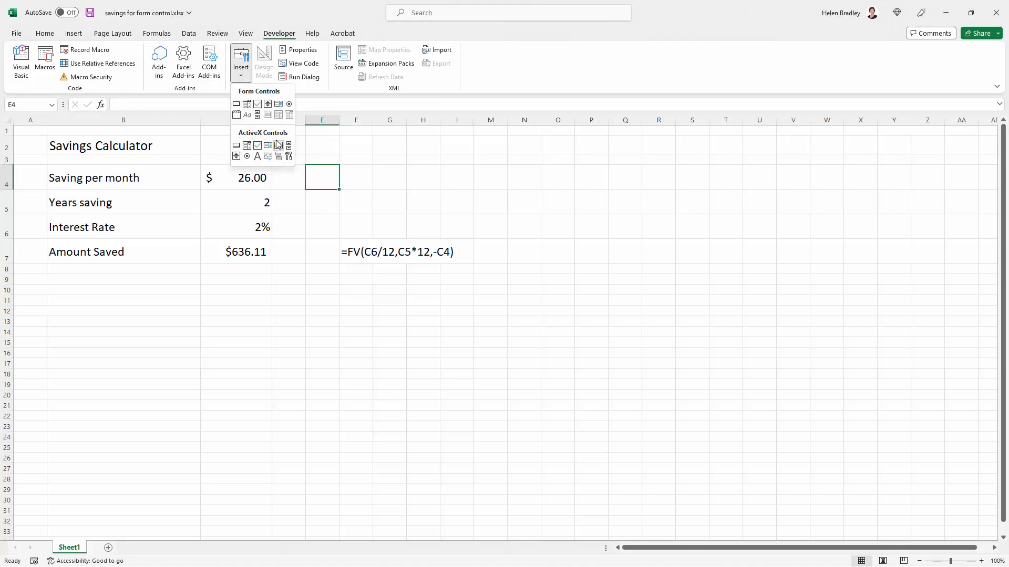
{"action": "left_click", "coordinate": [268, 105]}
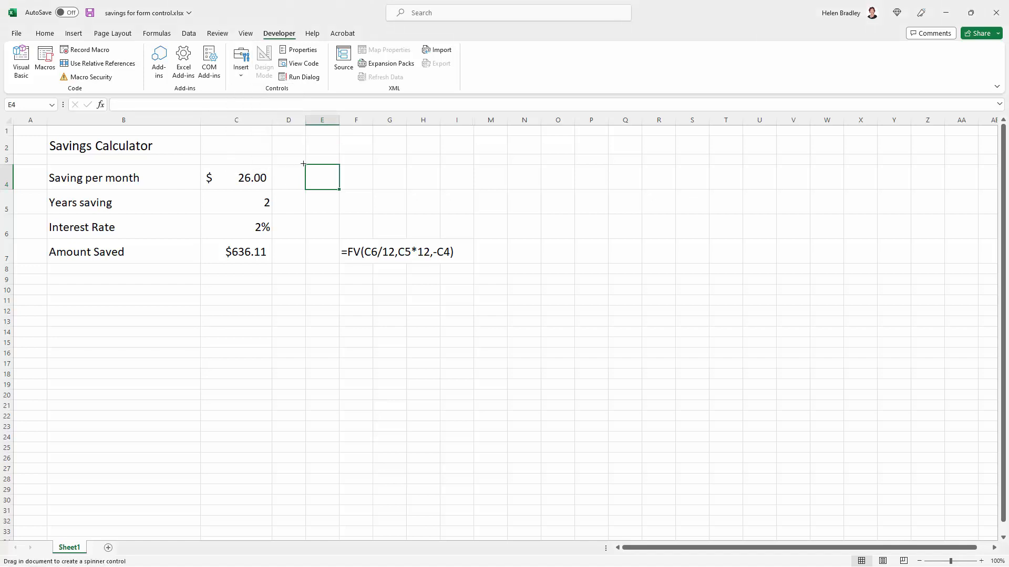
{"action": "left_click_drag", "start_coordinate": [307, 164], "coordinate": [325, 191]}
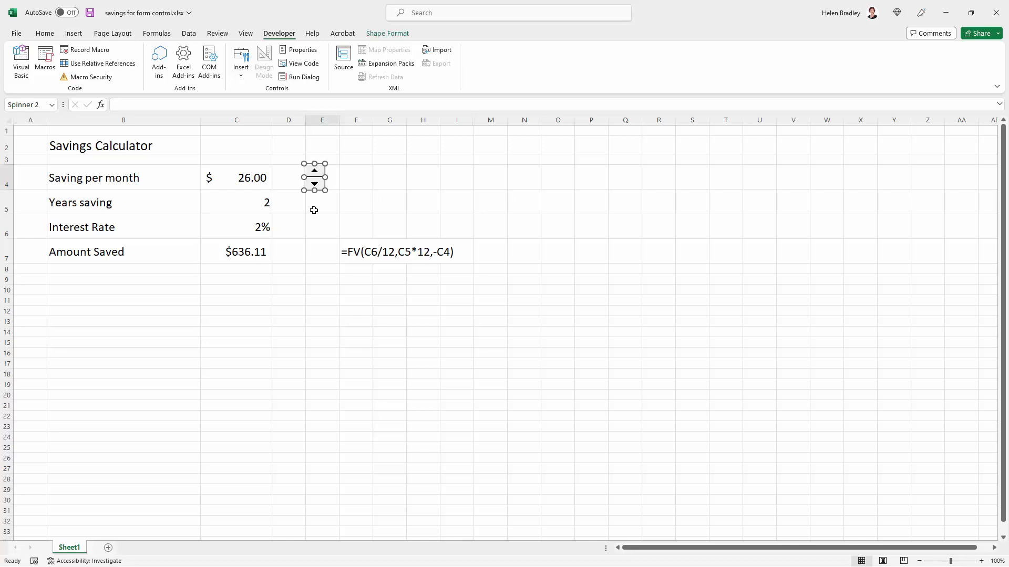
{"action": "left_click", "coordinate": [313, 214]}
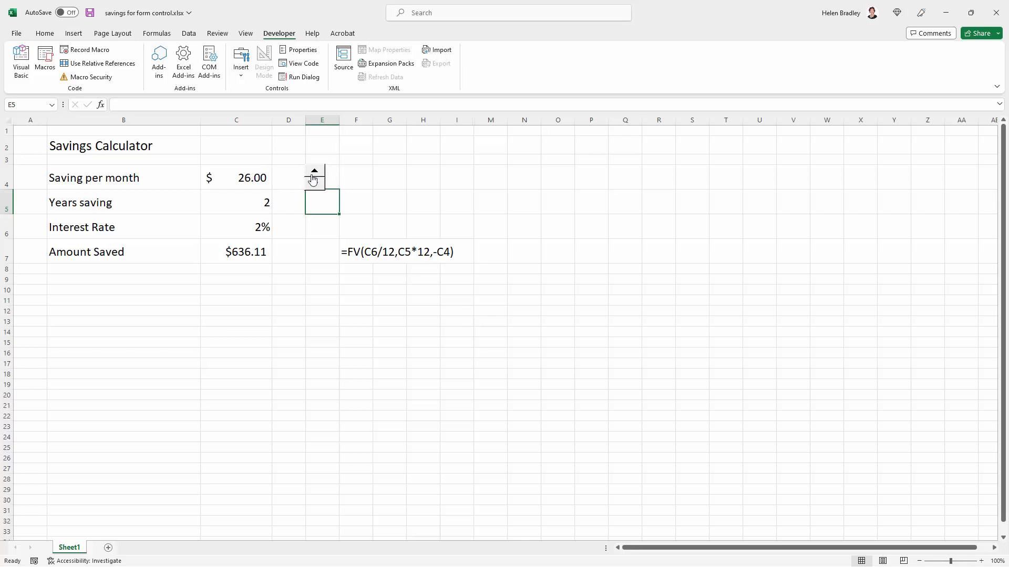
Step: Format the spinner control with a current value of 25, a minimum of 5 and a maximum of 250
{"action": "right_click", "coordinate": [313, 175]}
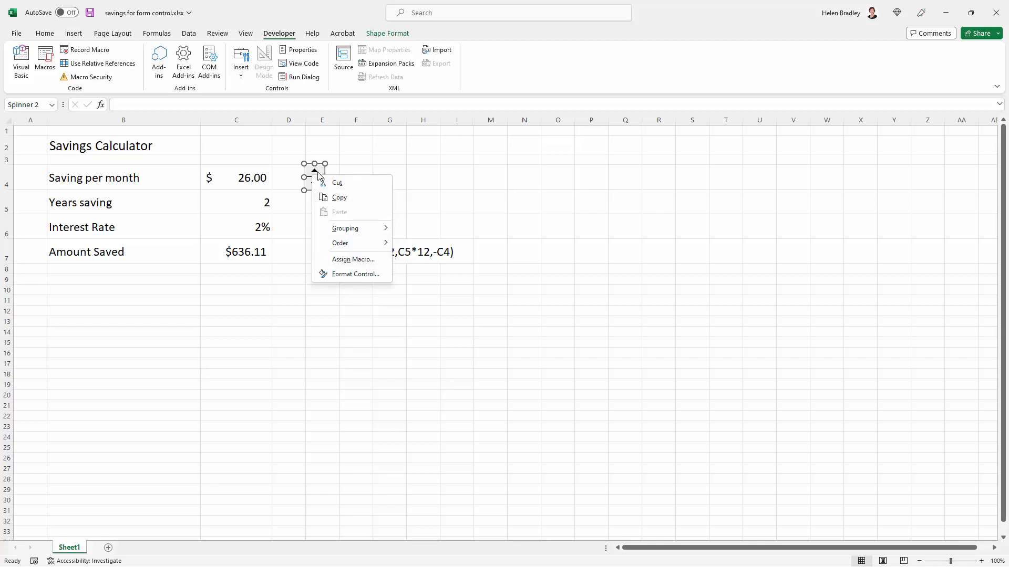
{"action": "right_click", "coordinate": [315, 171]}
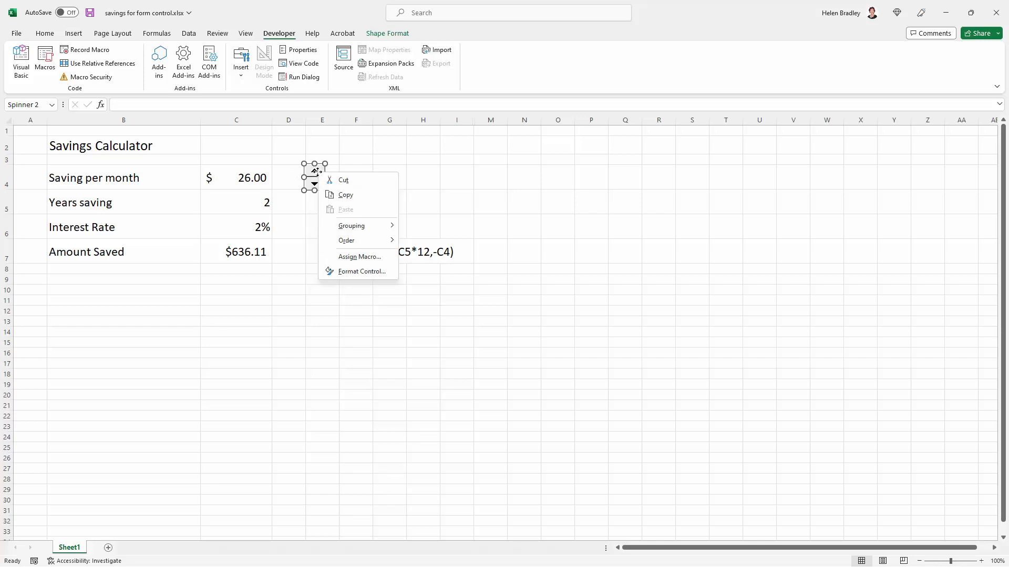
{"action": "left_click", "coordinate": [351, 271]}
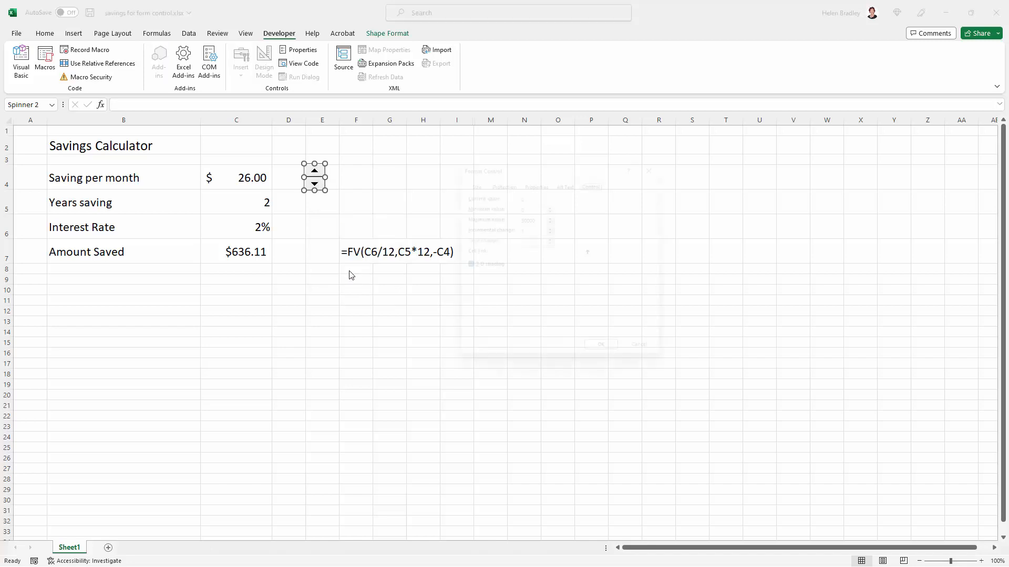
{"action": "left_click_drag", "start_coordinate": [540, 157], "coordinate": [460, 189]}
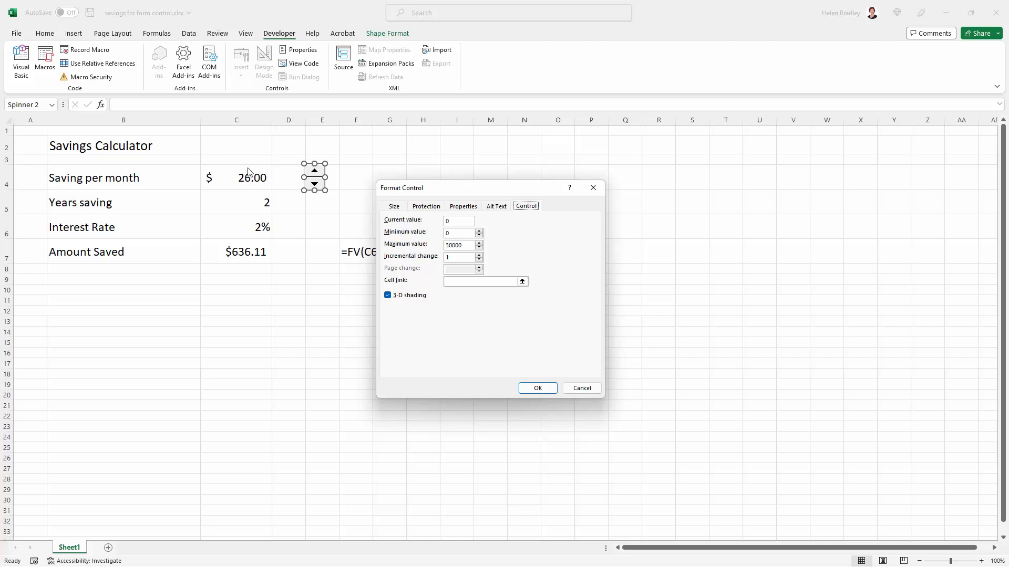
{"action": "left_click", "coordinate": [462, 221]}
{"action": "key", "text": "Tab"}
{"action": "double_click", "coordinate": [451, 245]}
{"action": "type", "text": "250"}
Step: Link the spinner to the saving per month cell $C$4, apply the control settings and deselect the spinner
{"action": "left_click", "coordinate": [522, 282]}
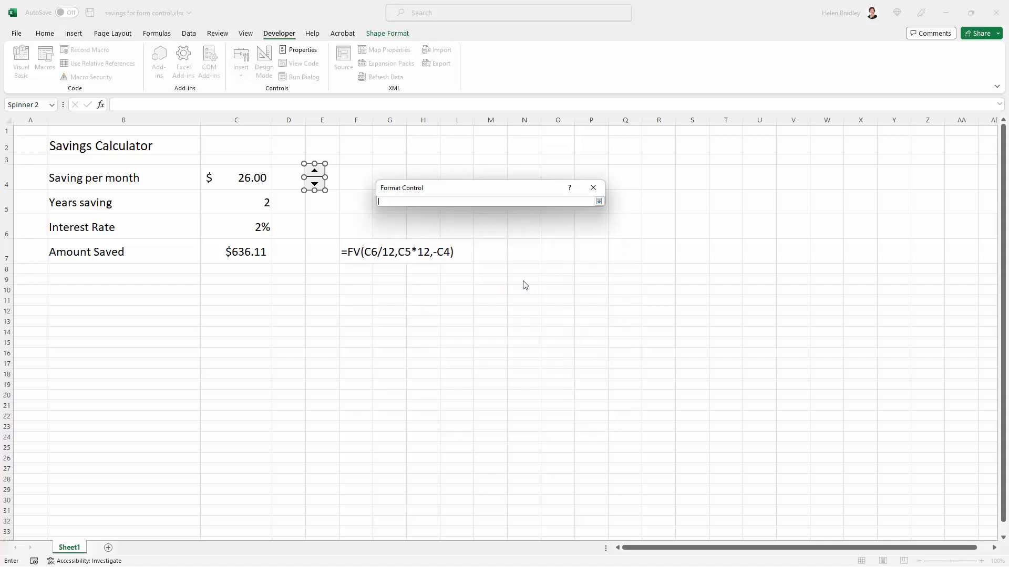
{"action": "left_click", "coordinate": [236, 175]}
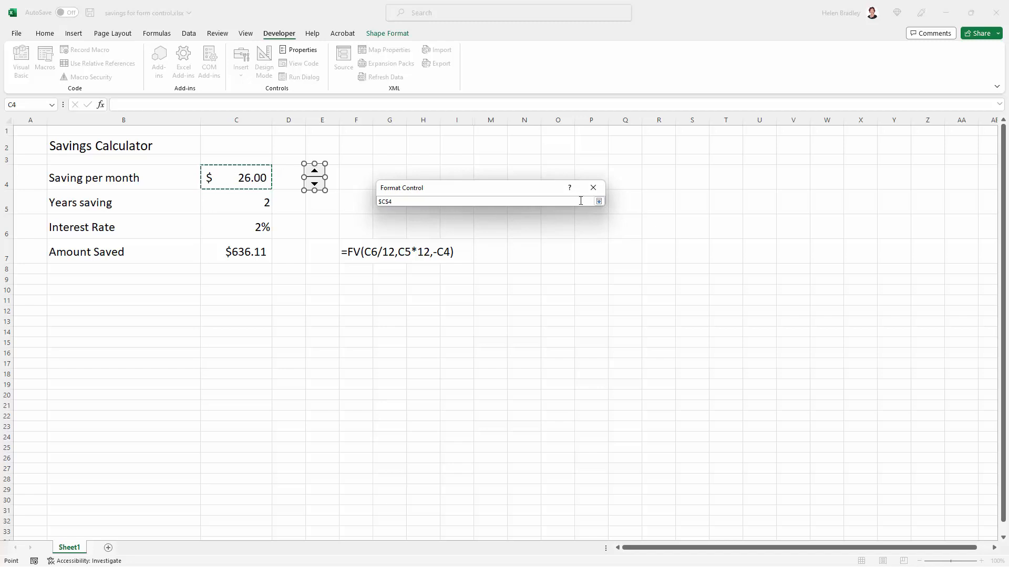
{"action": "left_click", "coordinate": [599, 201]}
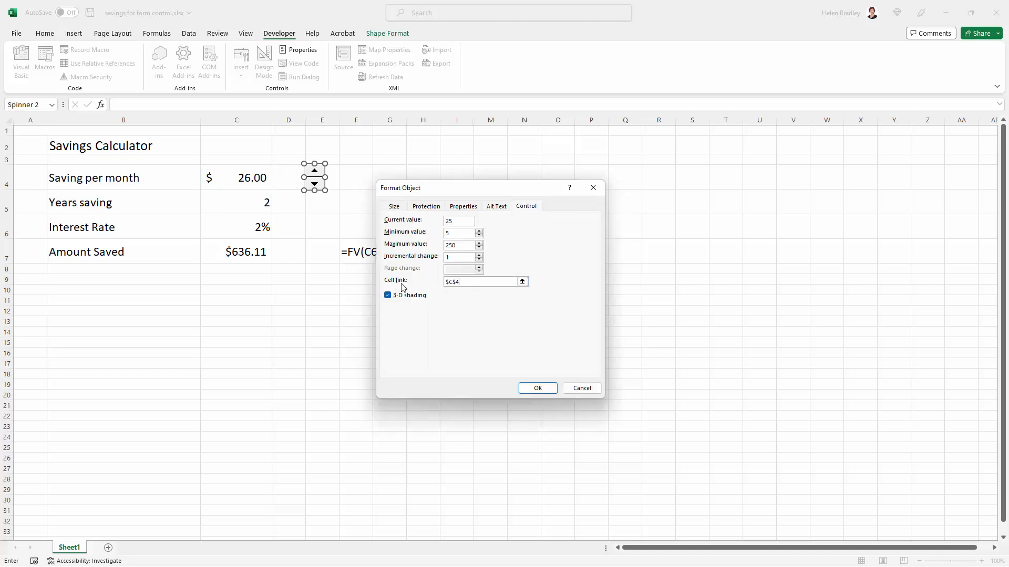
{"action": "left_click", "coordinate": [537, 388]}
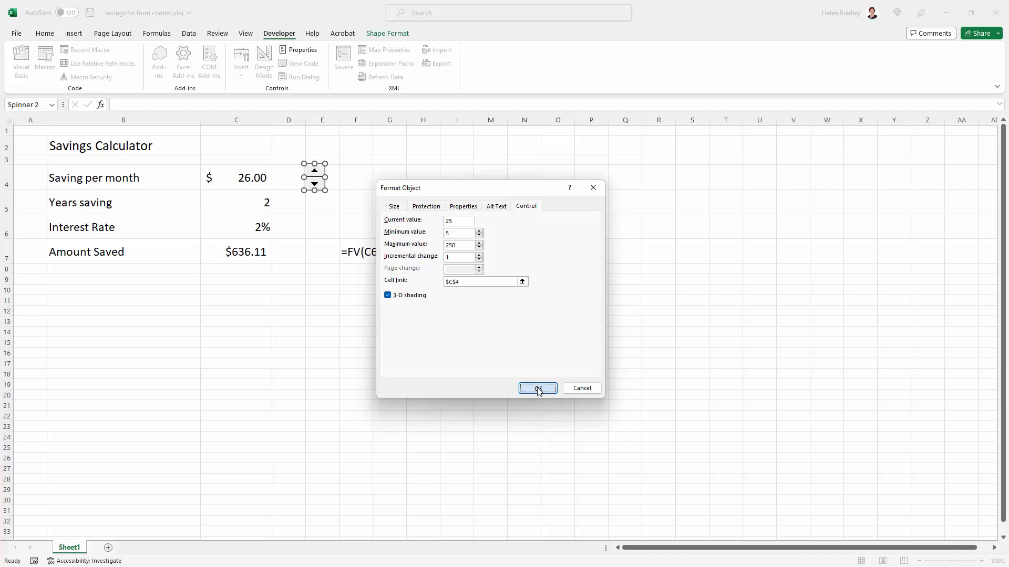
{"action": "left_click", "coordinate": [416, 181]}
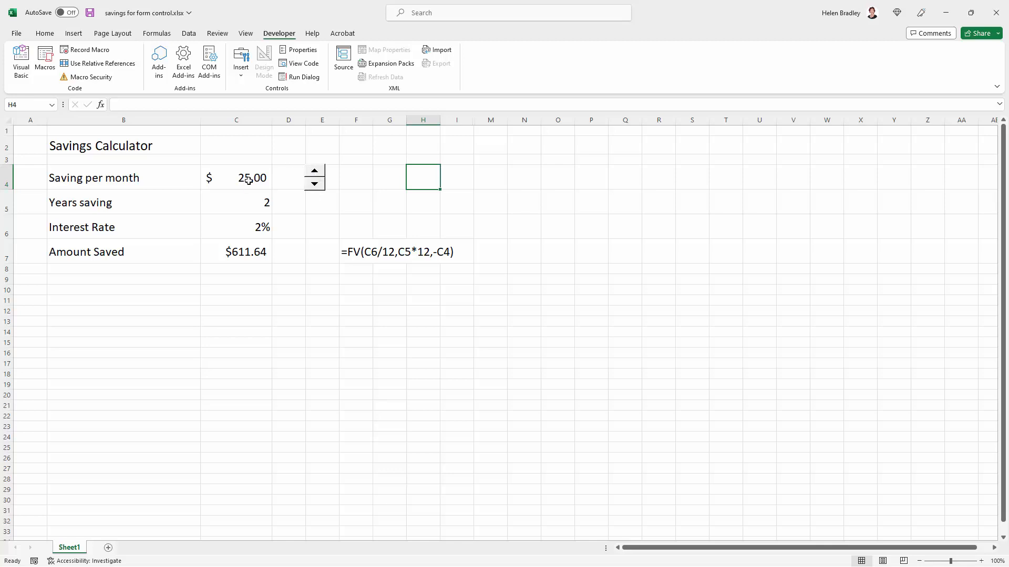
Step: Test the spinner's up arrow by increasing the saving per month several times
{"action": "left_click", "coordinate": [314, 171]}
{"action": "left_click", "coordinate": [315, 172]}
{"action": "left_click", "coordinate": [314, 172]}
{"action": "left_click", "coordinate": [314, 172]}
{"action": "left_click", "coordinate": [314, 173]}
{"action": "left_click", "coordinate": [314, 172]}
Step: Use the spinner to lower the saving per month to the minimum of 5 and raise it to 7
{"action": "left_click", "coordinate": [314, 185]}
{"action": "left_click", "coordinate": [314, 185]}
{"action": "left_click", "coordinate": [314, 185]}
{"action": "left_click", "coordinate": [314, 185]}
{"action": "left_click", "coordinate": [314, 185]}
{"action": "left_click_drag", "start_coordinate": [314, 185], "coordinate": [314, 186]}
{"action": "left_click", "coordinate": [314, 186]}
{"action": "left_click", "coordinate": [314, 187]}
{"action": "left_click", "coordinate": [289, 332]}
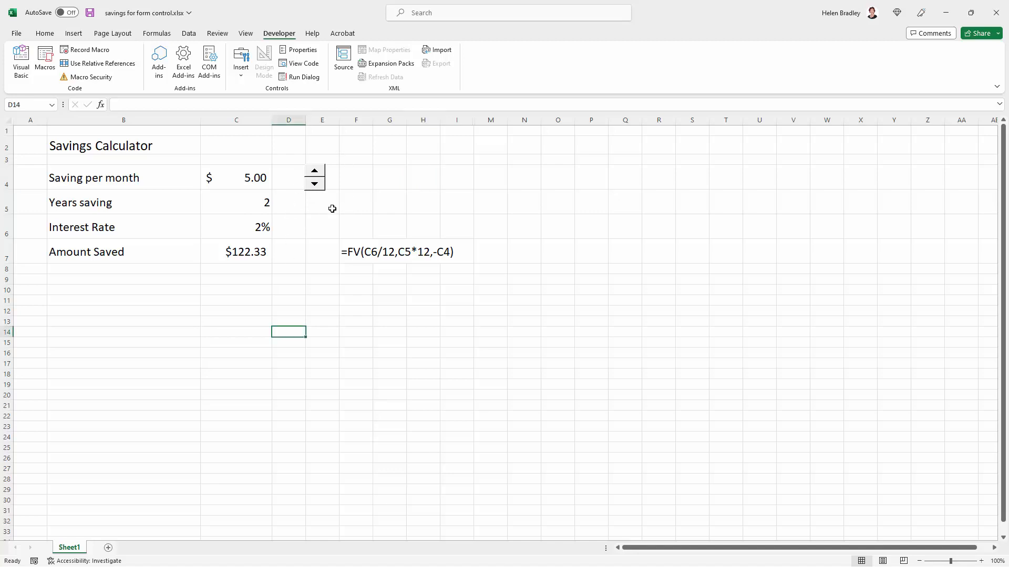
{"action": "left_click", "coordinate": [315, 172]}
{"action": "left_click", "coordinate": [315, 172]}
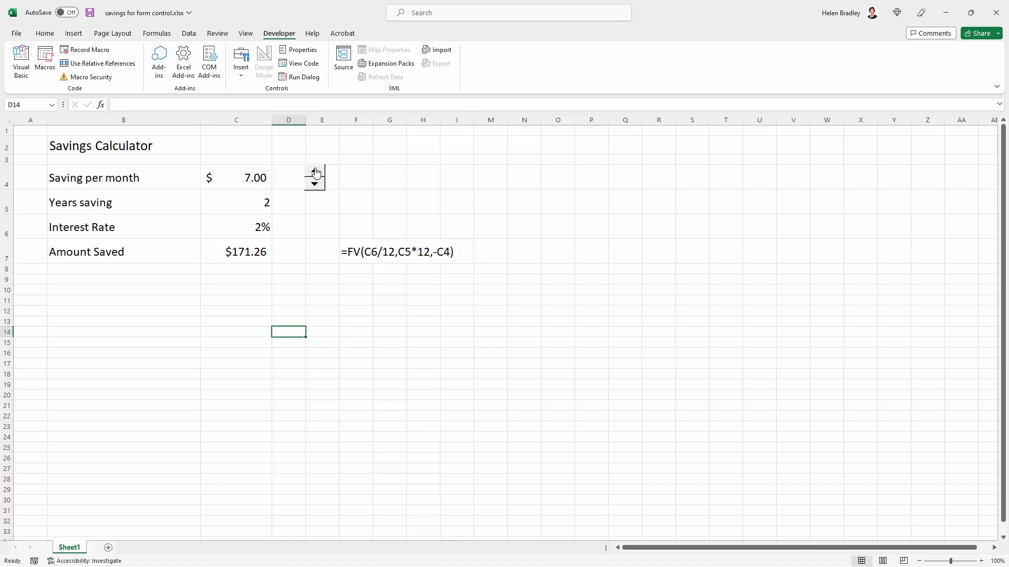